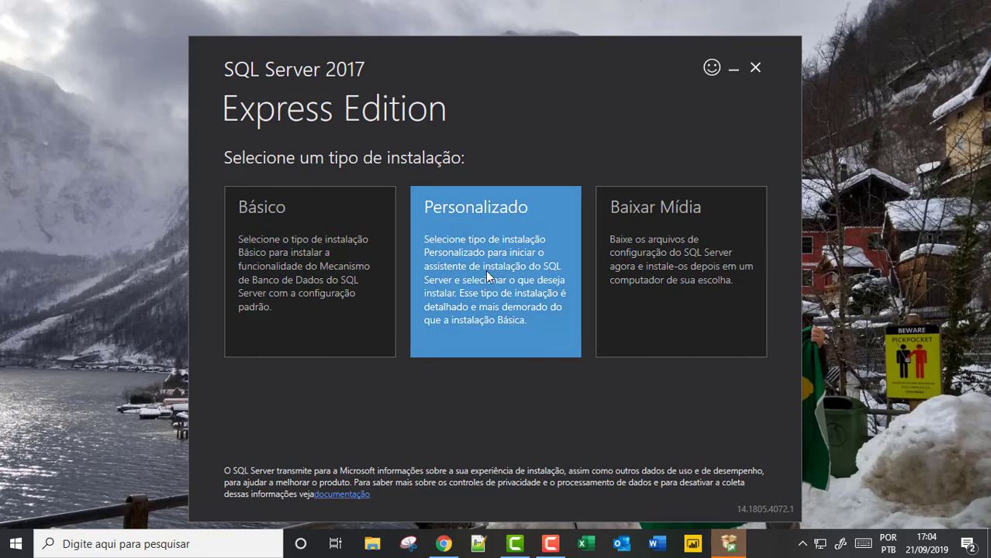
Run the custom (Personalizado) SQL Server 2017 Express setup to C:\SQLServer2017Media and start a new standalone installation
left_click(483, 275)
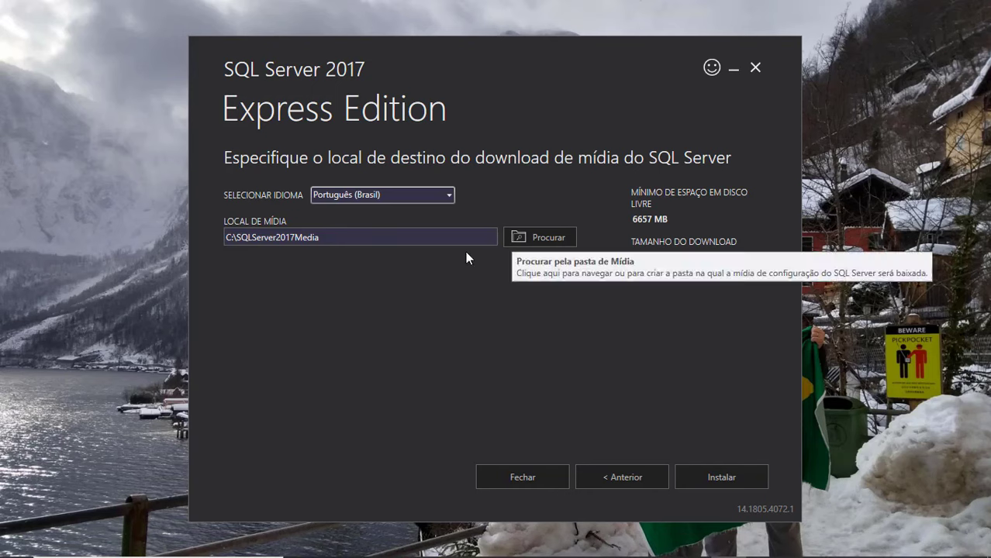
left_click(698, 477)
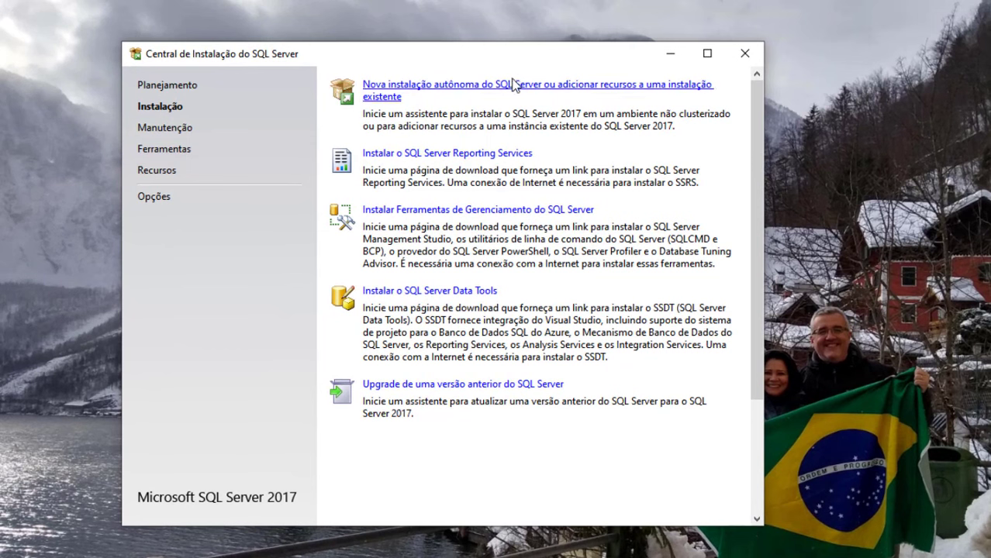
left_click(625, 91)
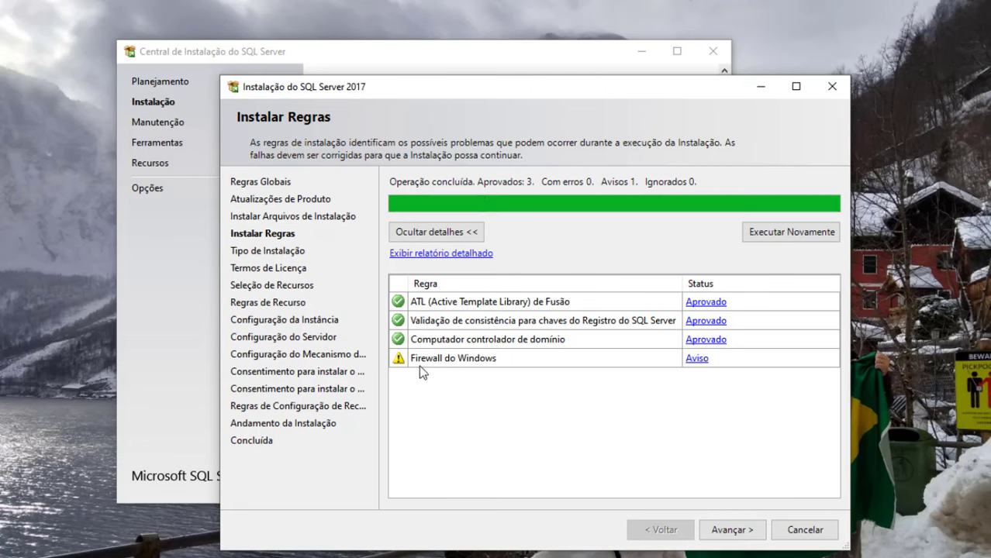
Read the details of the Firewall do Windows rule warning, dismiss them and continue past the installation rules
left_click(696, 359)
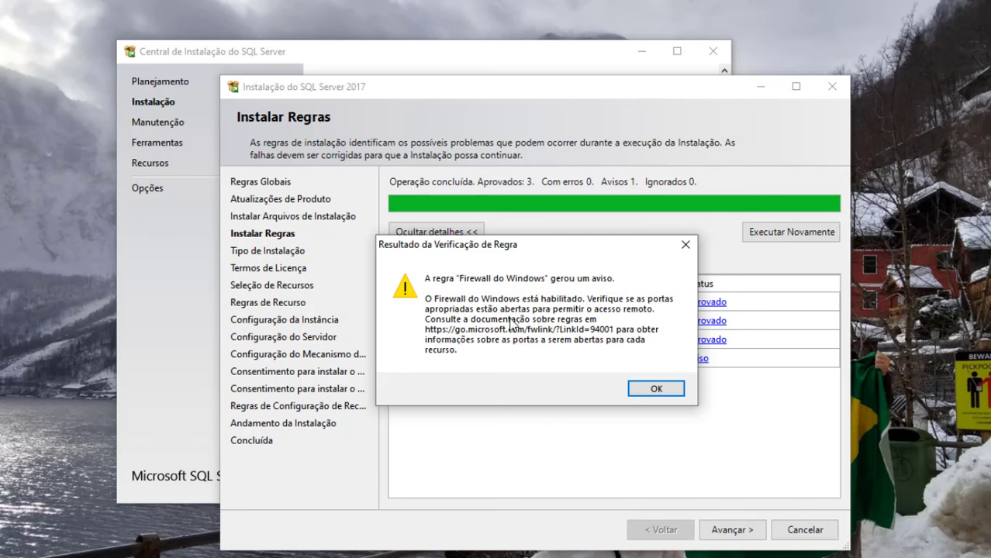
left_click(661, 392)
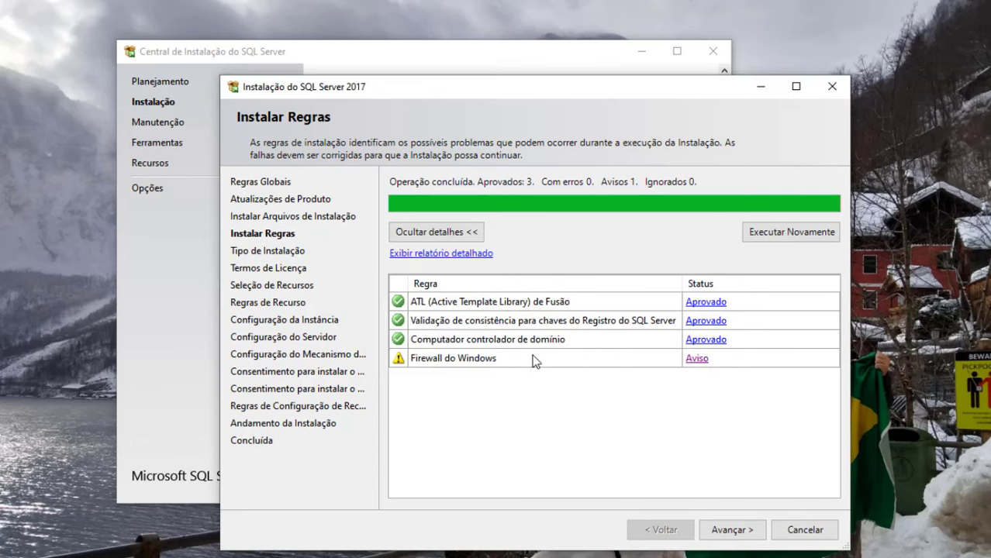
left_click(748, 530)
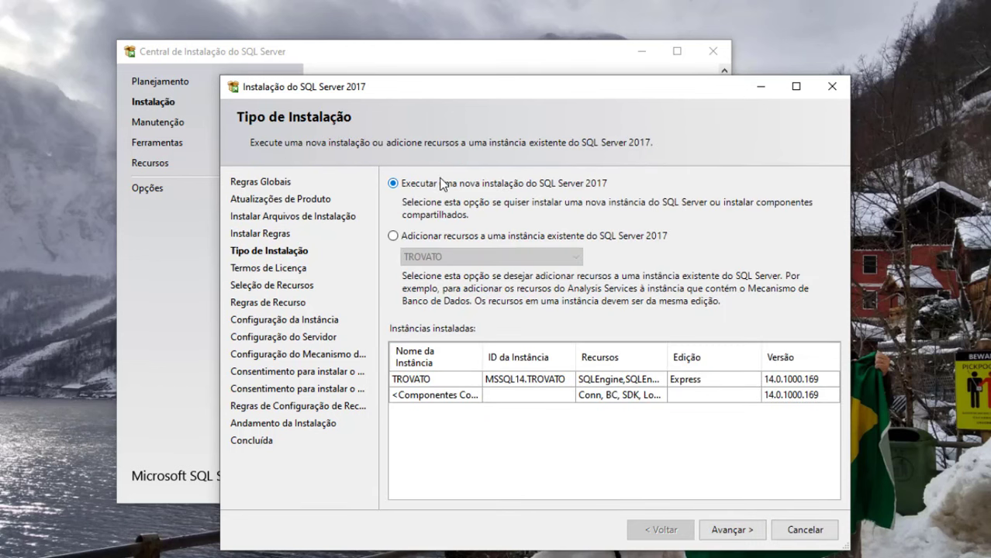
left_click(479, 241)
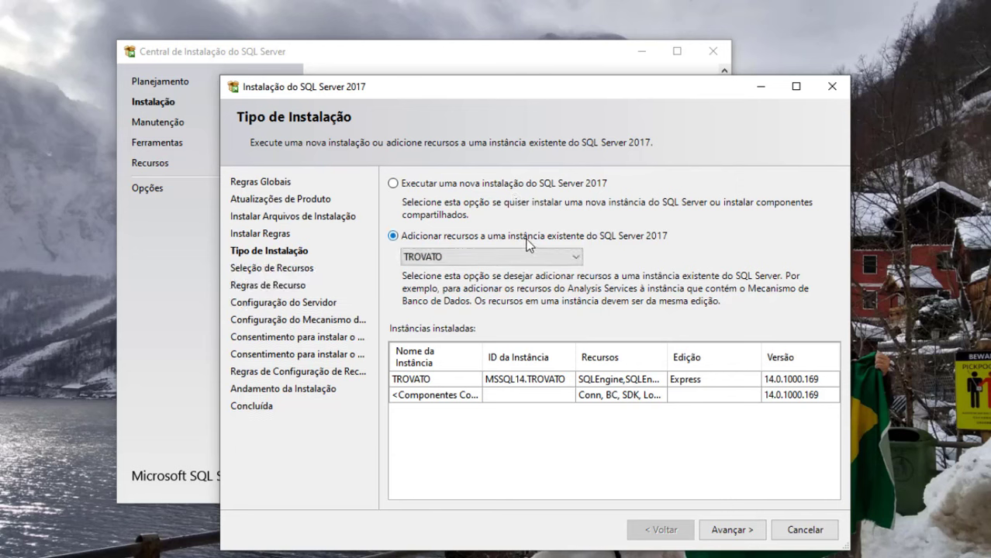
left_click(447, 186)
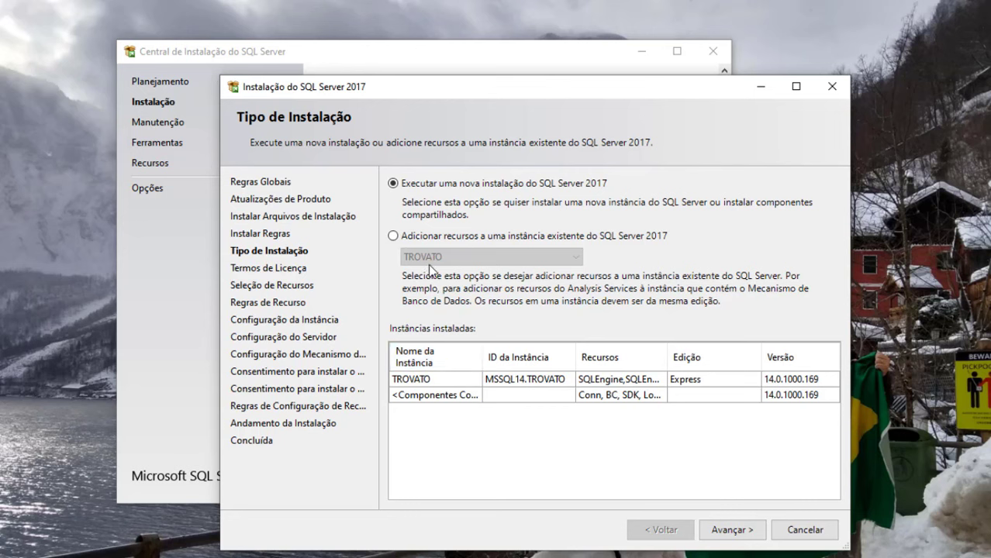
left_click(426, 234)
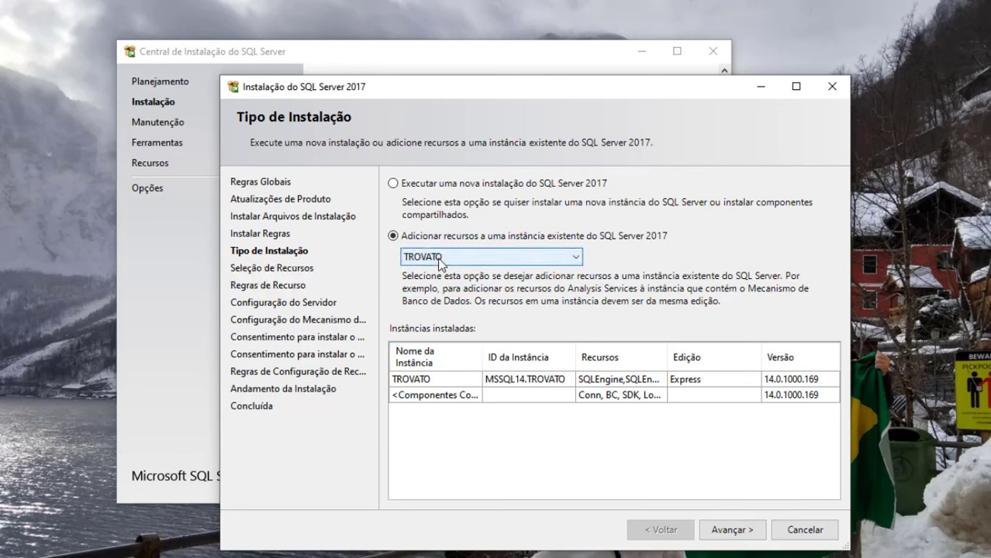
left_click(443, 262)
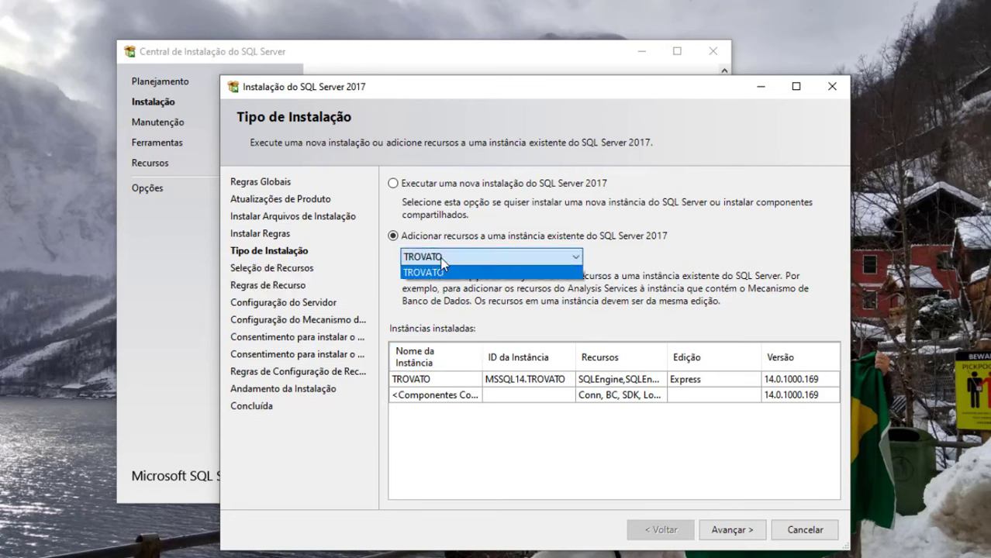
left_click(403, 193)
Choose to perform a new SQL Server 2017 installation and accept the licence terms
left_click(393, 184)
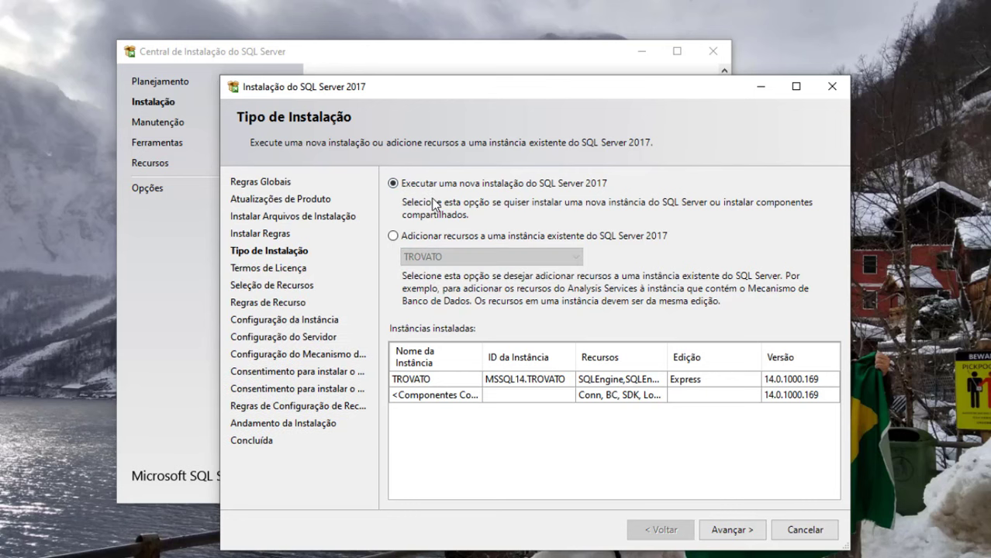
left_click(731, 530)
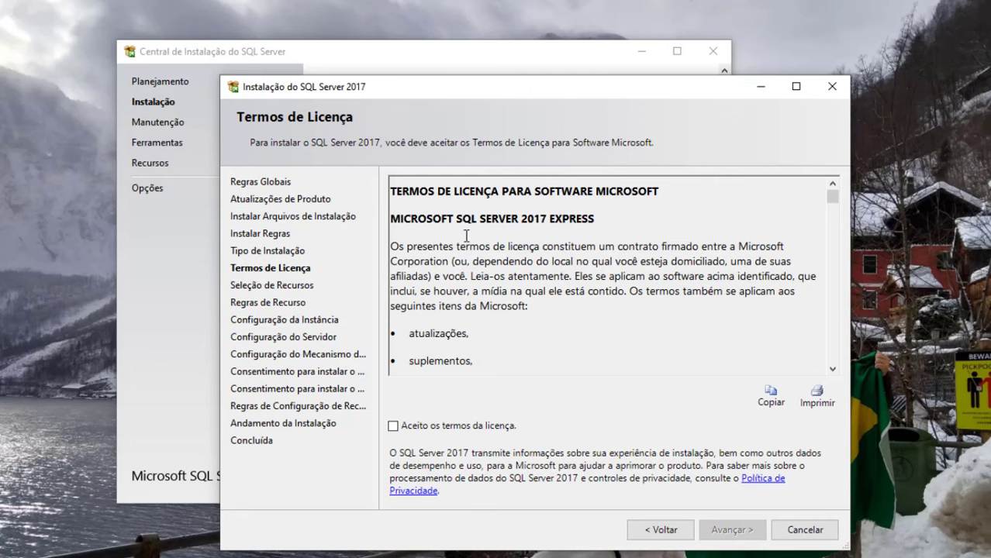
left_click(393, 425)
left_click(731, 529)
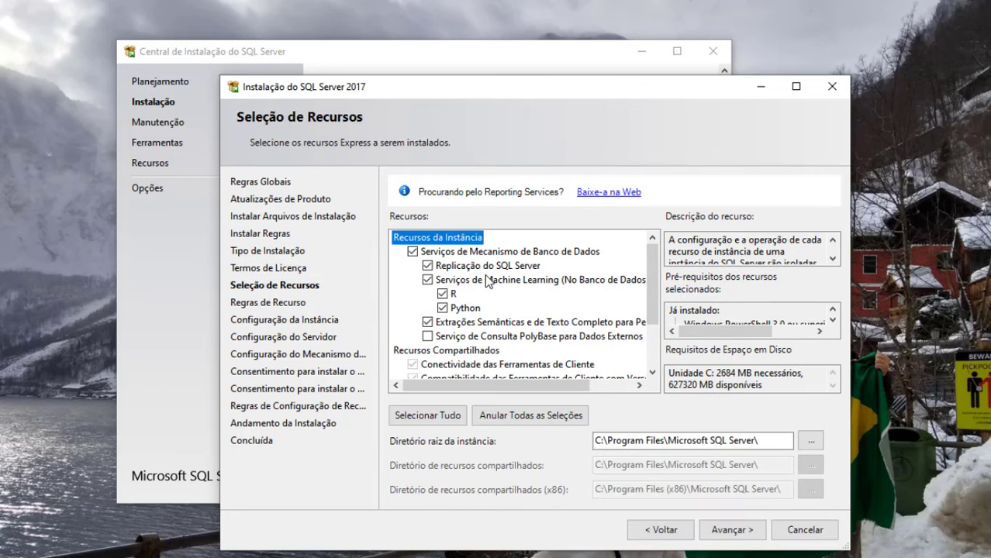
Deselect the full-text extraction, Python, R, Machine Learning and replication features, keeping only the database engine services among the instance features
left_click(427, 321)
left_click(443, 309)
left_click(442, 295)
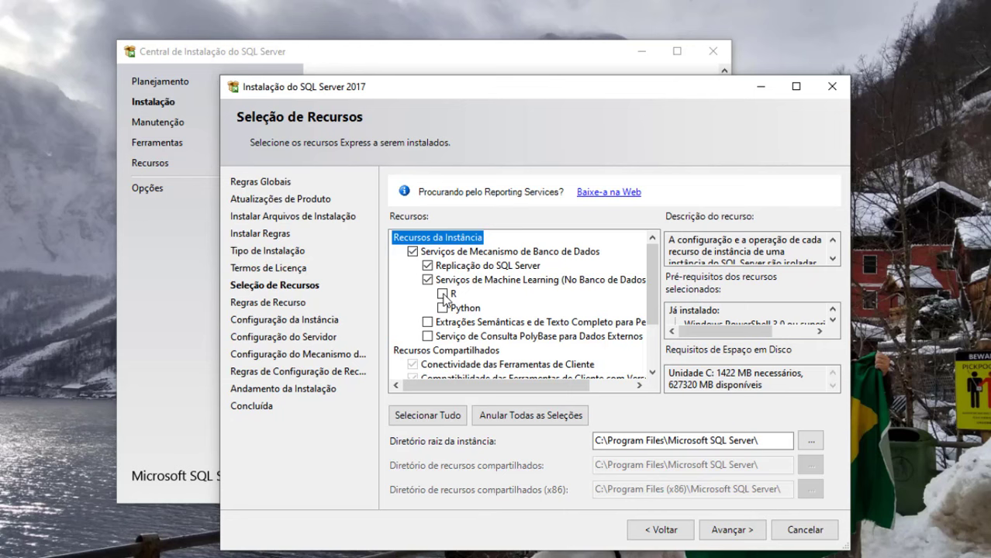
left_click(427, 280)
left_click(427, 280)
Review the descriptions of the database engine services and LocalDB, then continue with the selected features
left_click(548, 253)
scroll(509, 270, "down", 1)
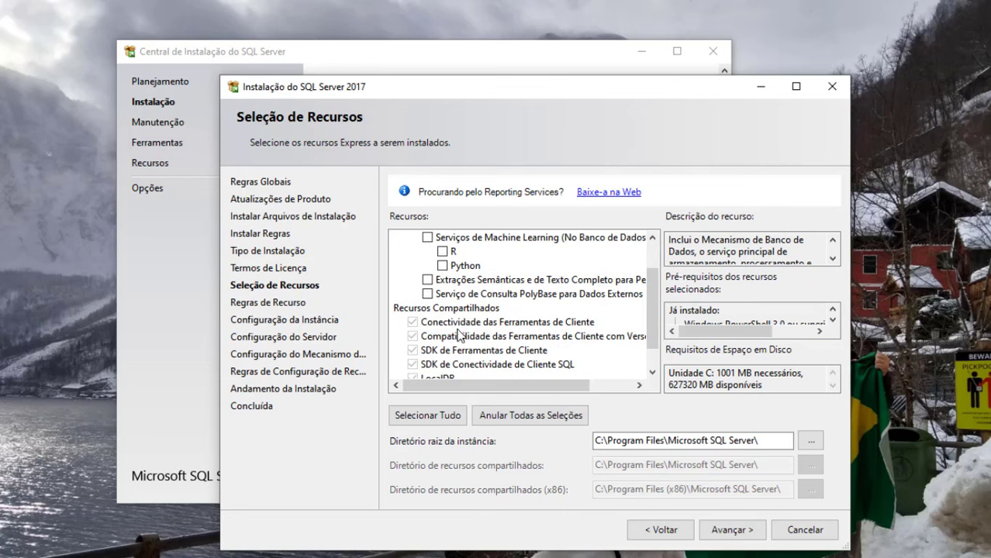
scroll(458, 325, "down", 1)
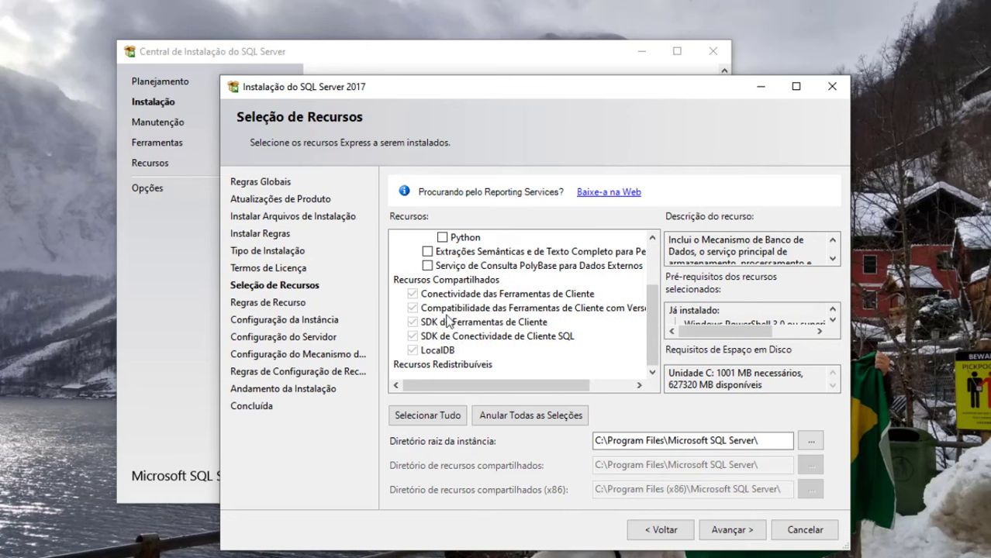
left_click(442, 353)
scroll(465, 294, "up", 2)
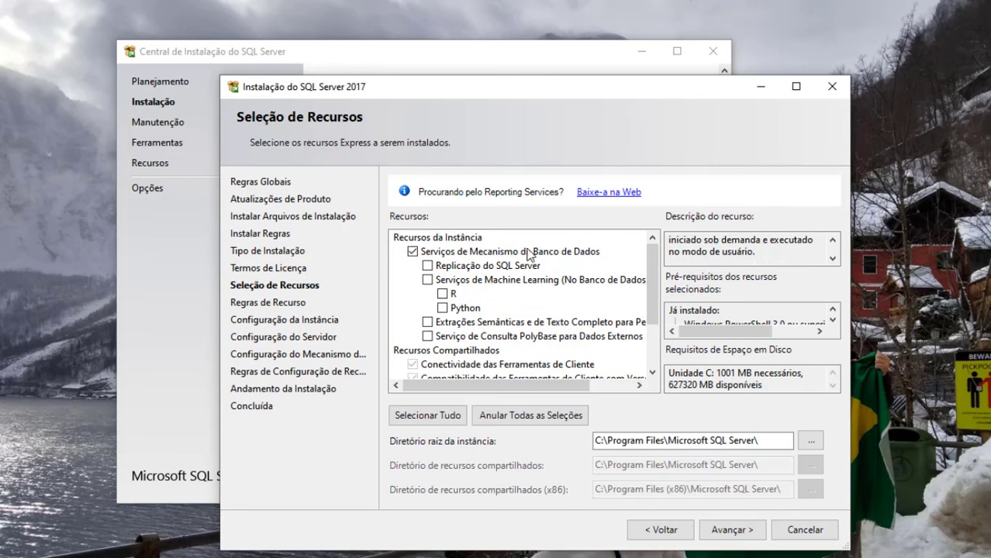
left_click(741, 529)
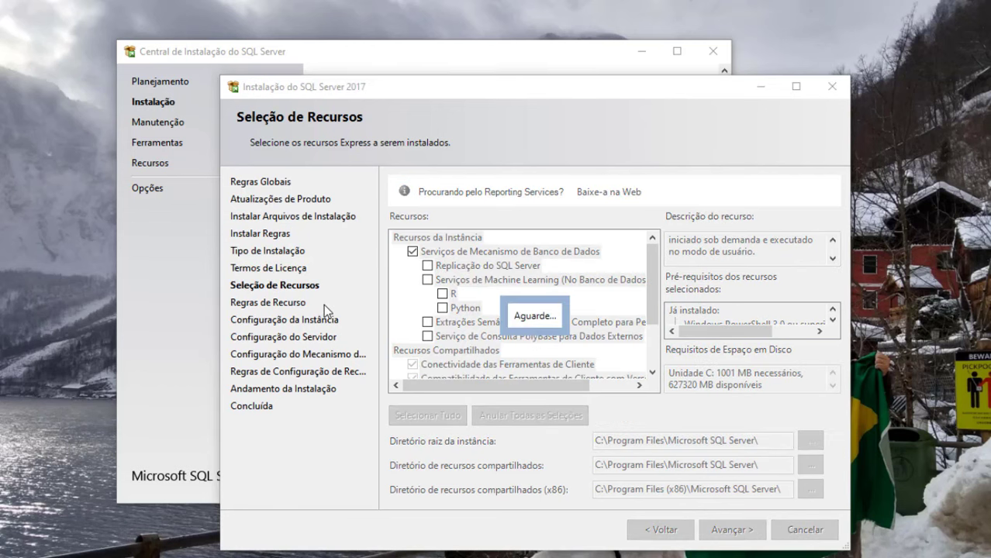
Configure a named instance called SQLTROVATO with the matching instance ID and continue to the server configuration
left_click(427, 183)
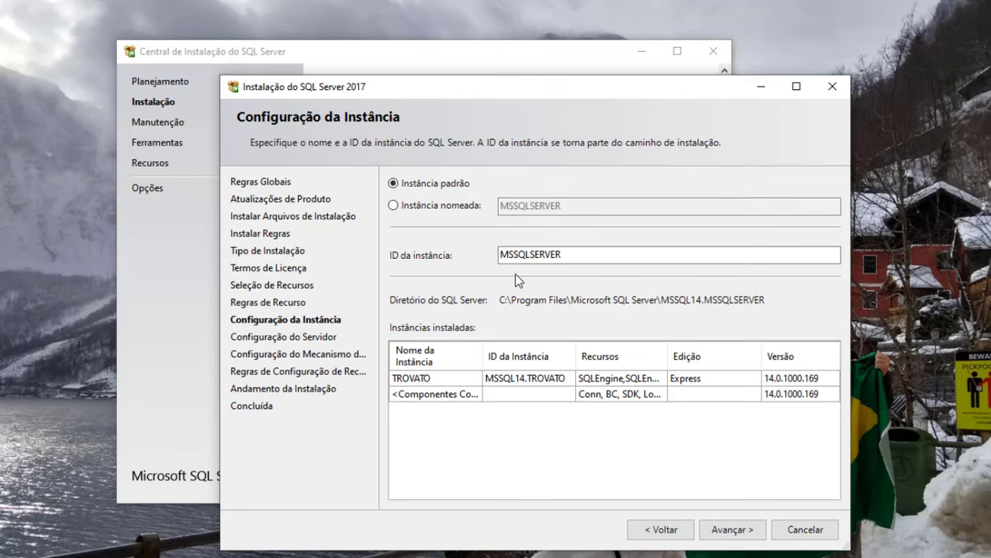
left_click(394, 206)
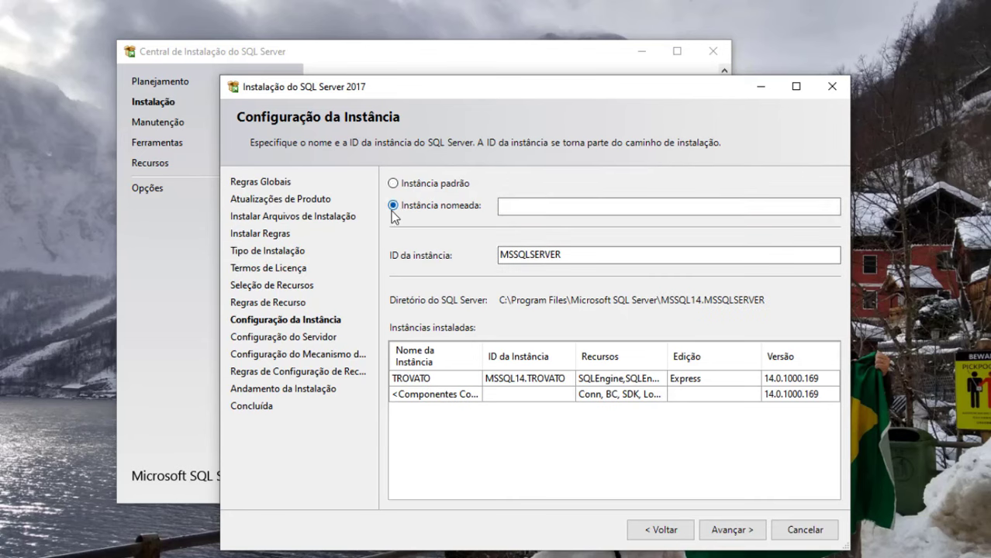
left_click(516, 205)
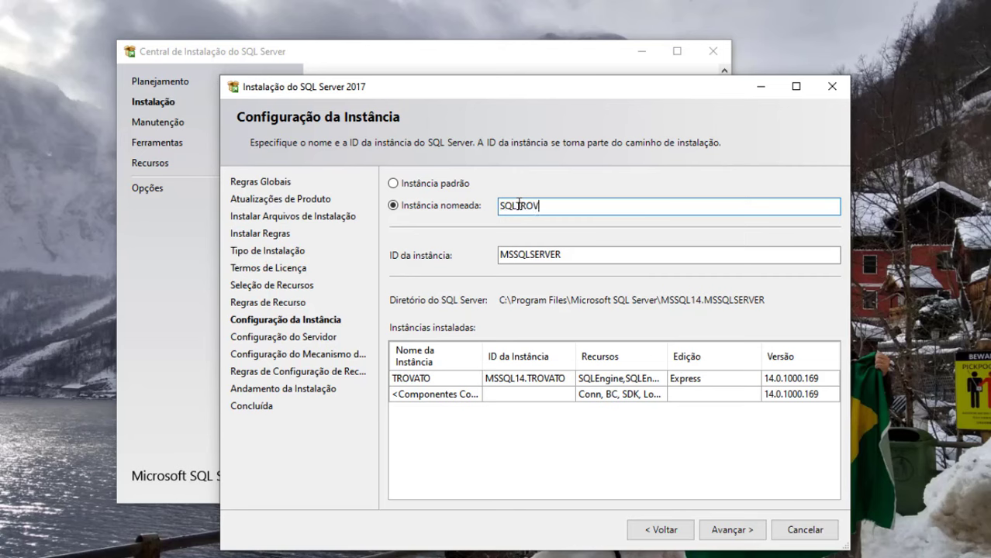
key("Tab")
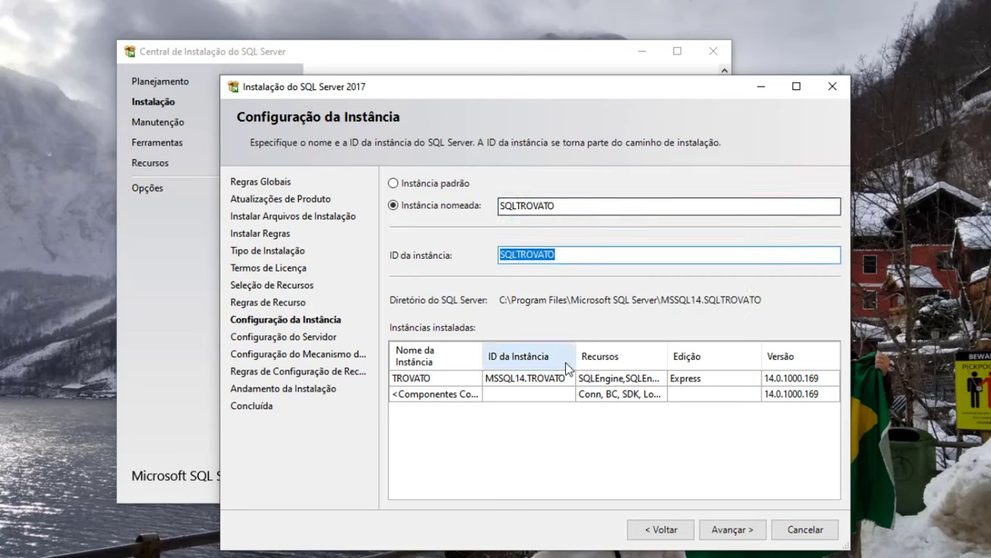
left_click(748, 528)
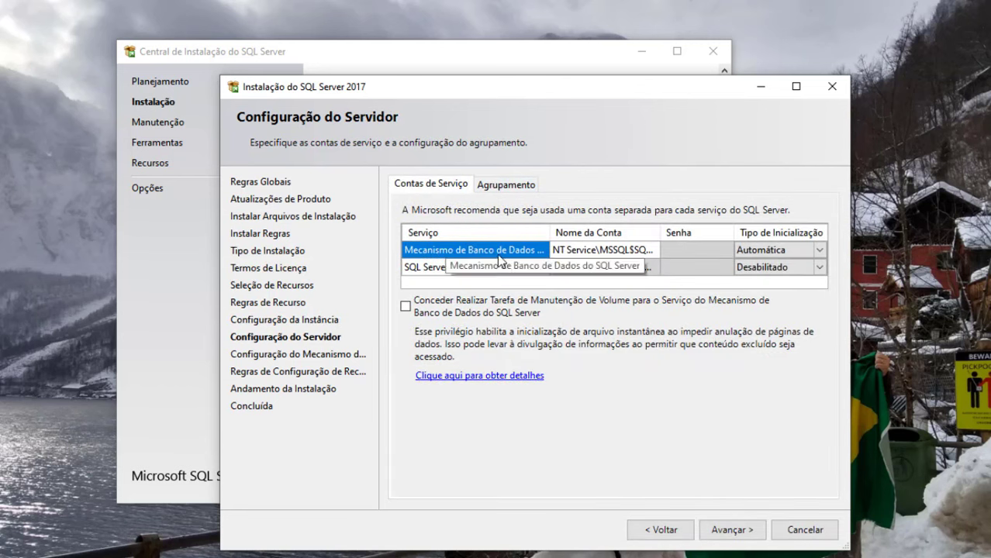
Set the database engine service's startup type to Automática and accept the service accounts
left_click(820, 251)
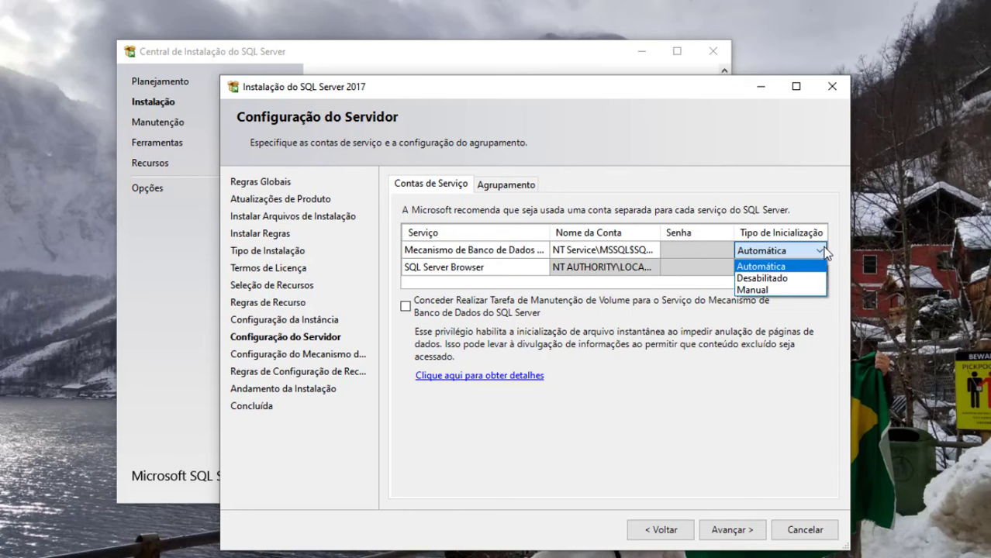
left_click(779, 266)
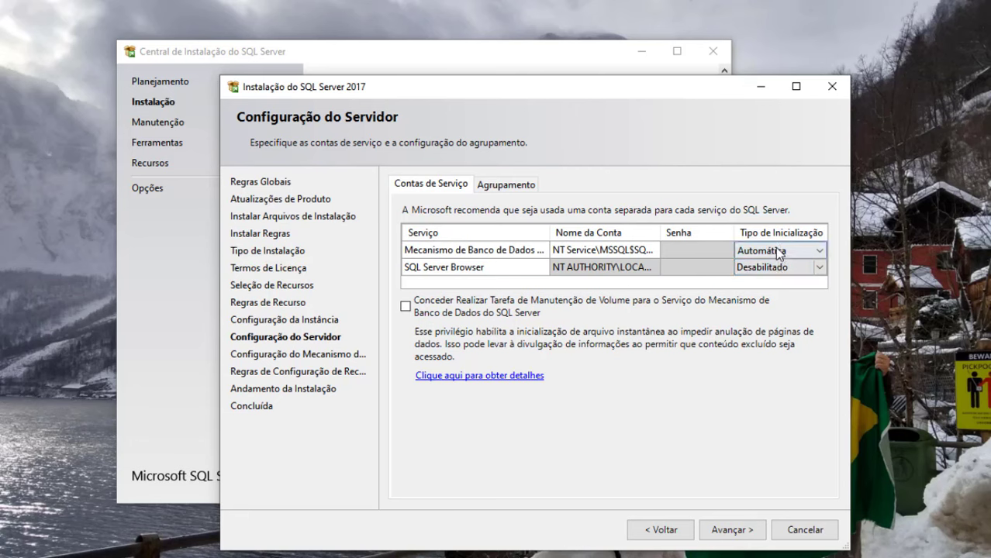
left_click(458, 271)
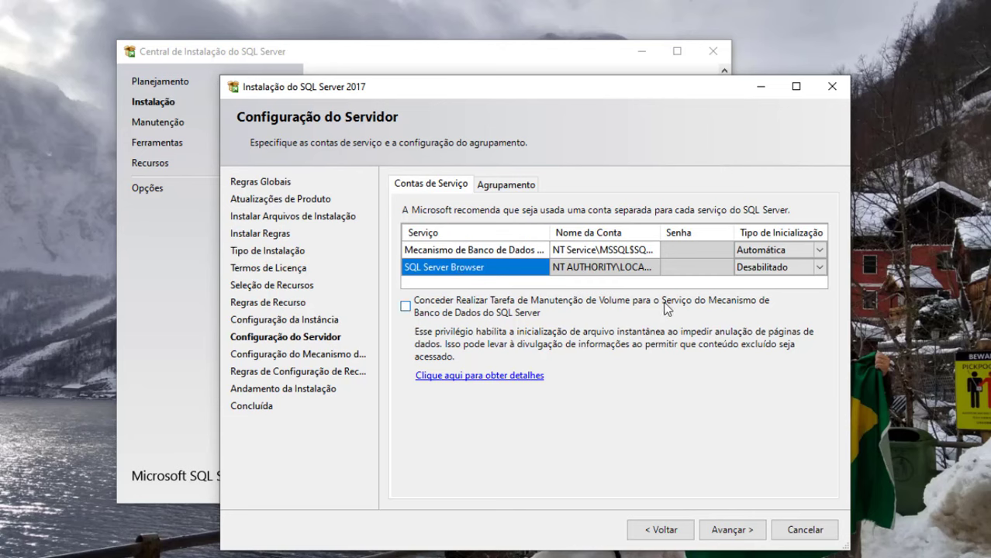
left_click(740, 527)
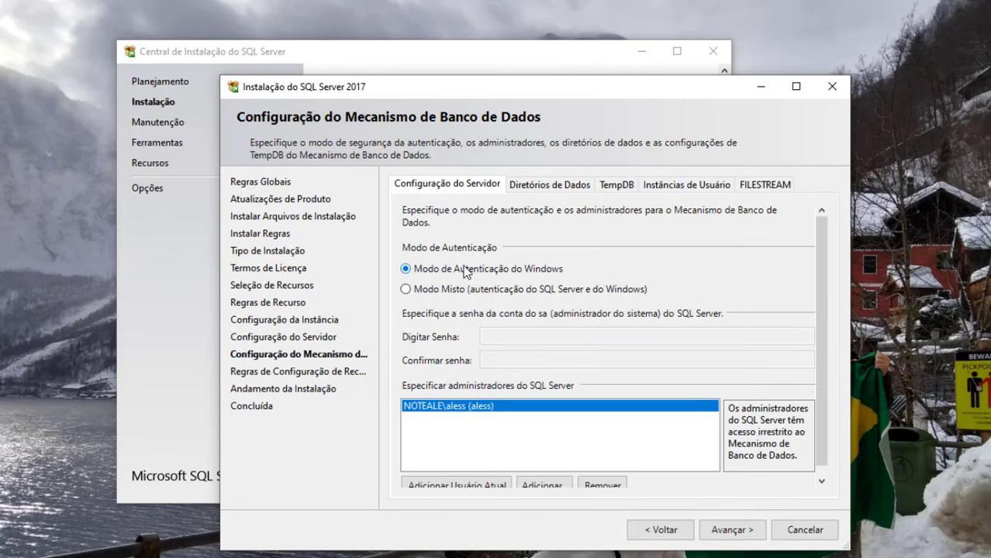
Review the database engine's data directory, TempDB and user instance settings
left_click(566, 183)
left_click(609, 186)
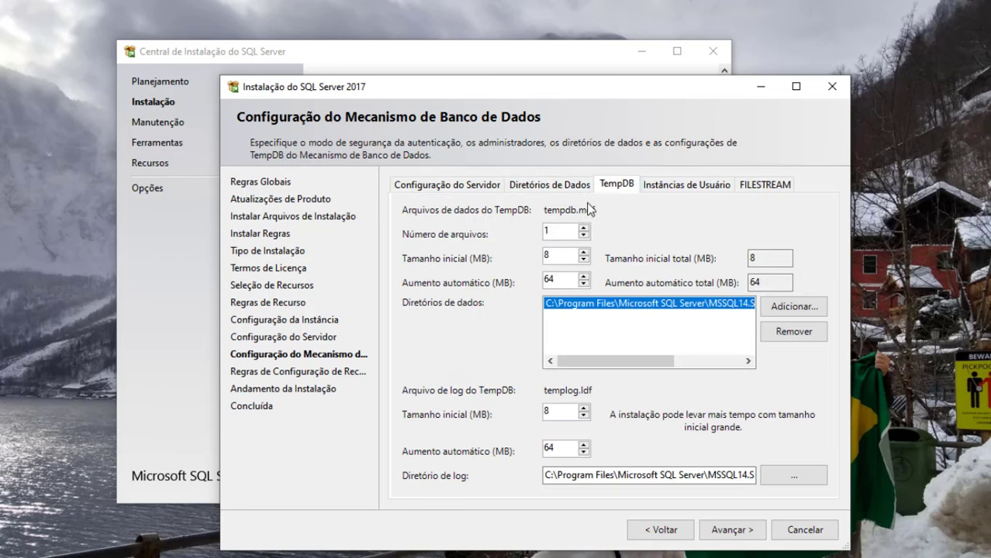
left_click(666, 186)
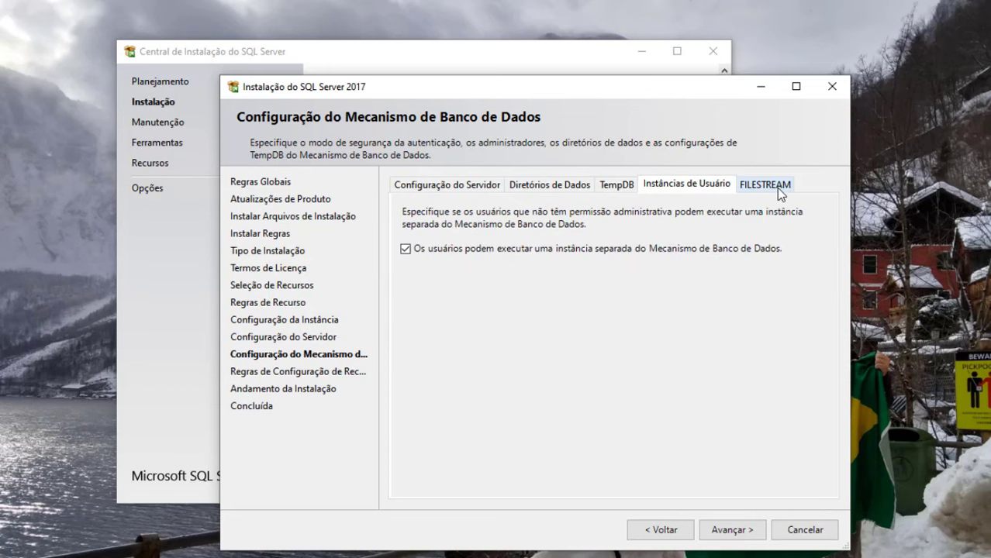